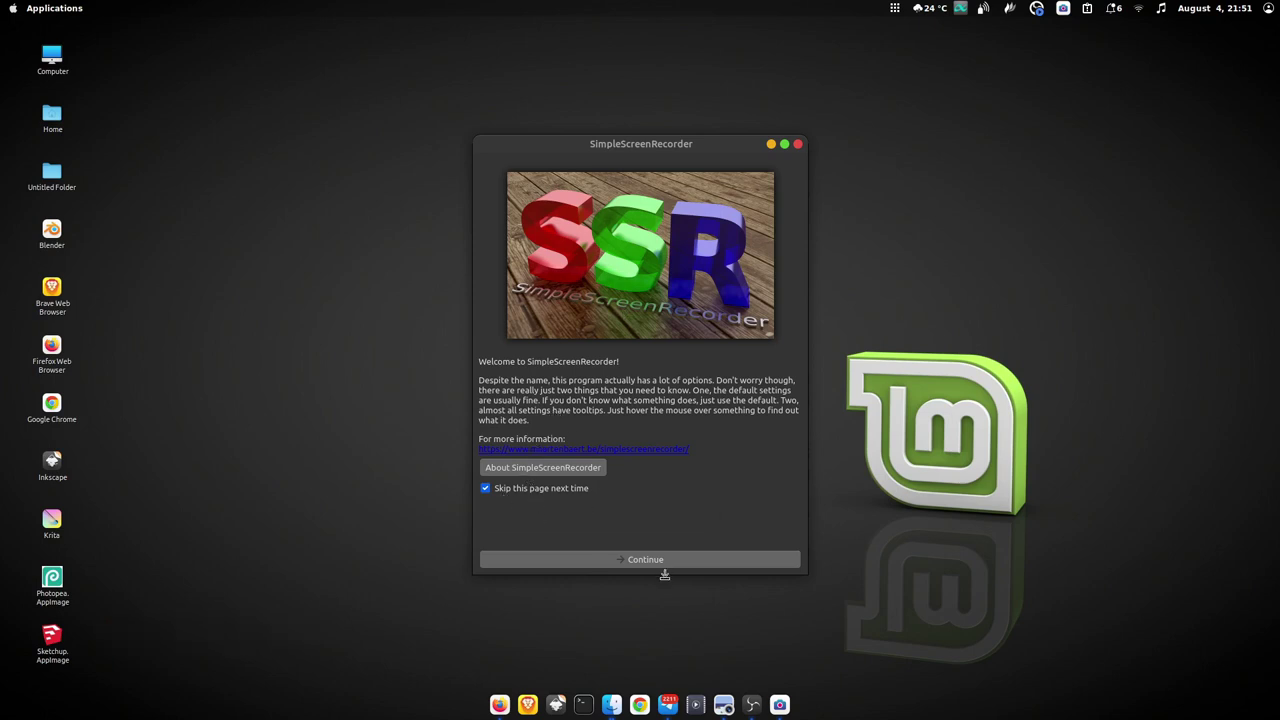
Continue past the welcome page, keeping the input profile at (none) and all screens at 1920x1080 as the recorded area
left_click(647, 562)
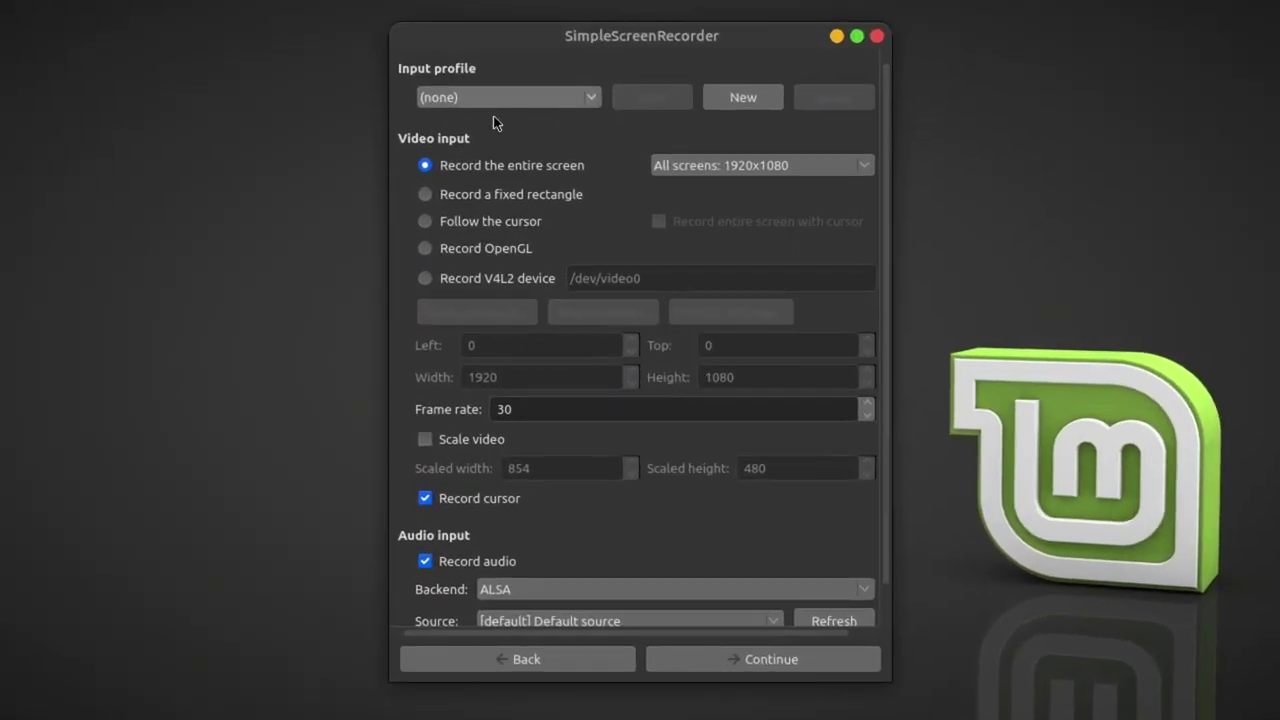
left_click(583, 99)
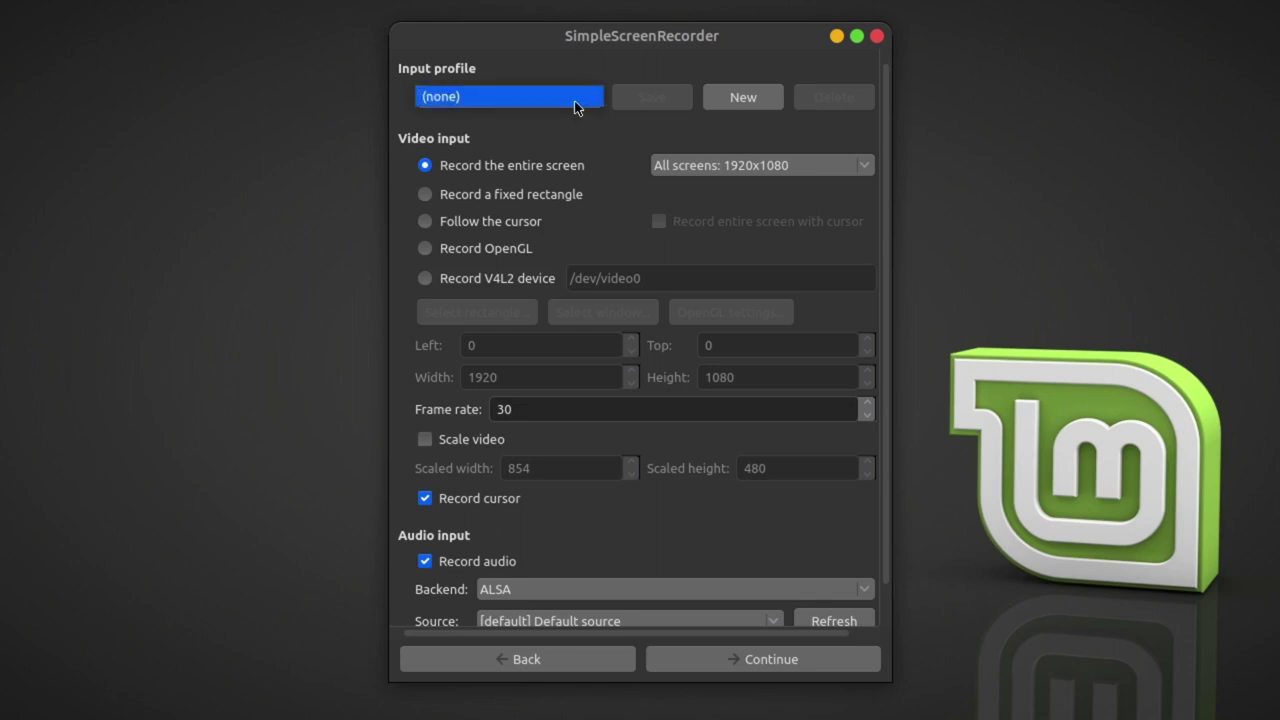
left_click(574, 100)
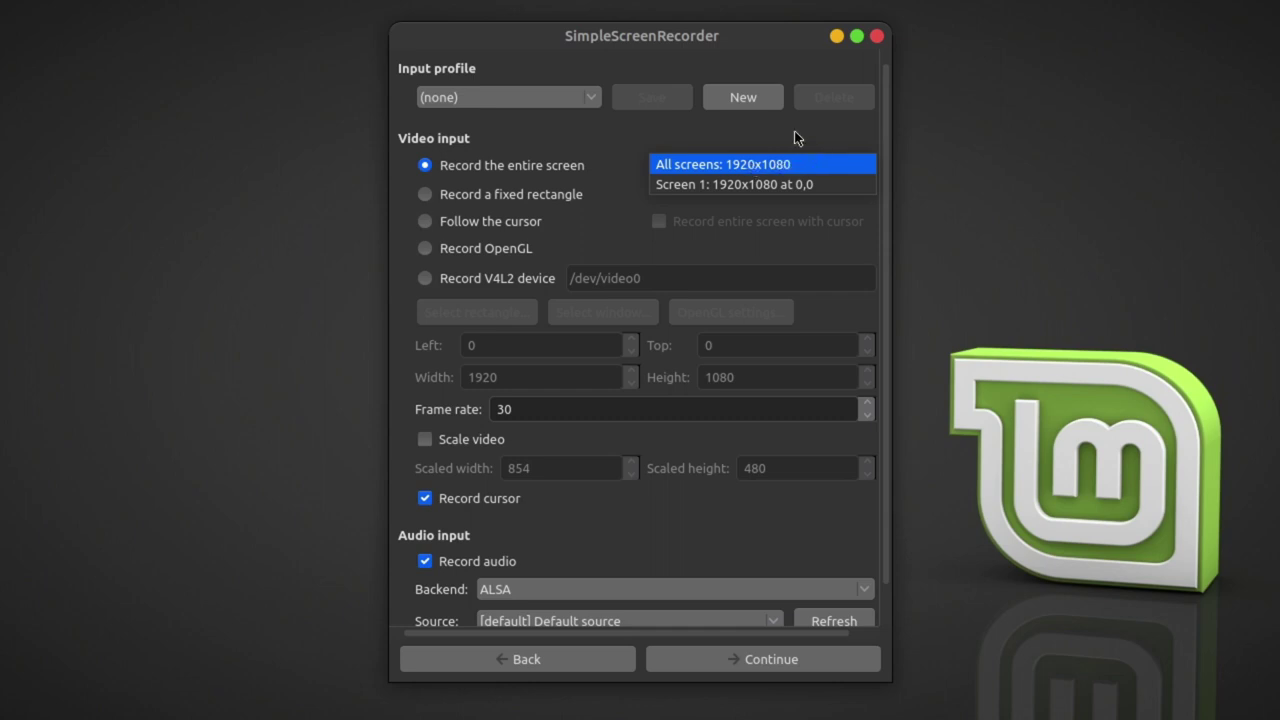
left_click(803, 165)
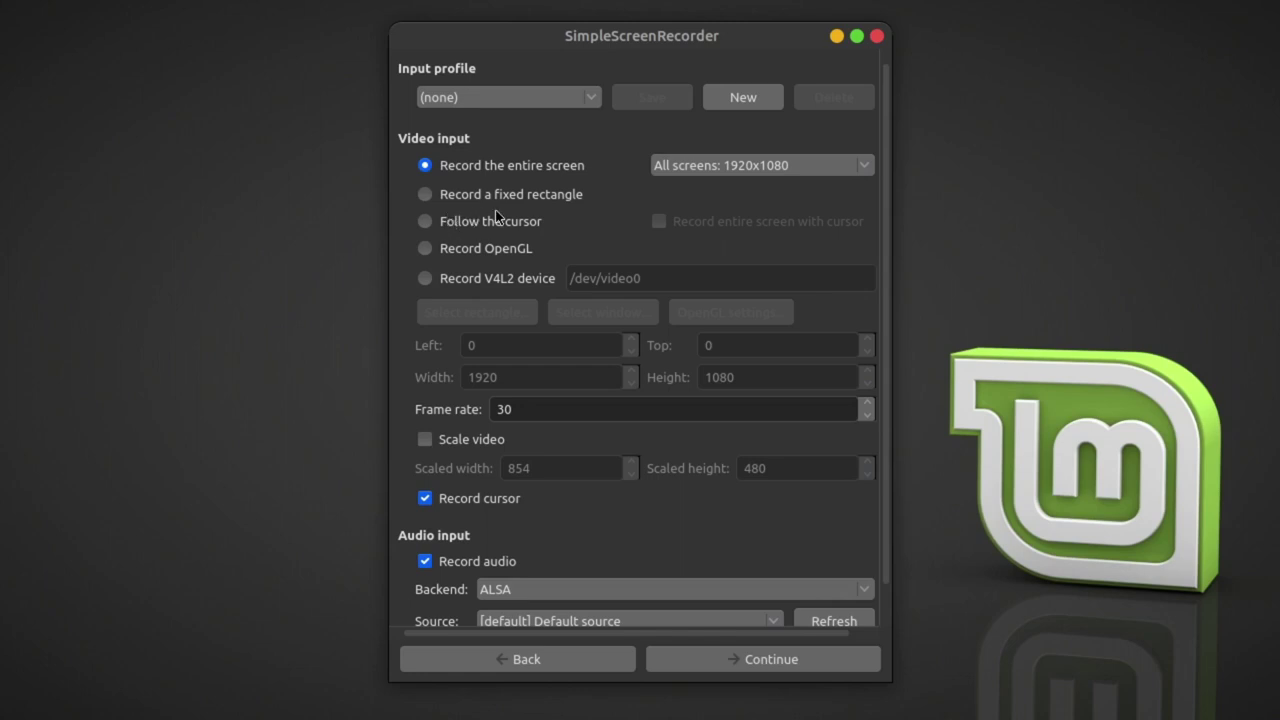
Try the fixed rectangle and follow-the-cursor capture modes, and return to recording the entire screen
left_click(424, 195)
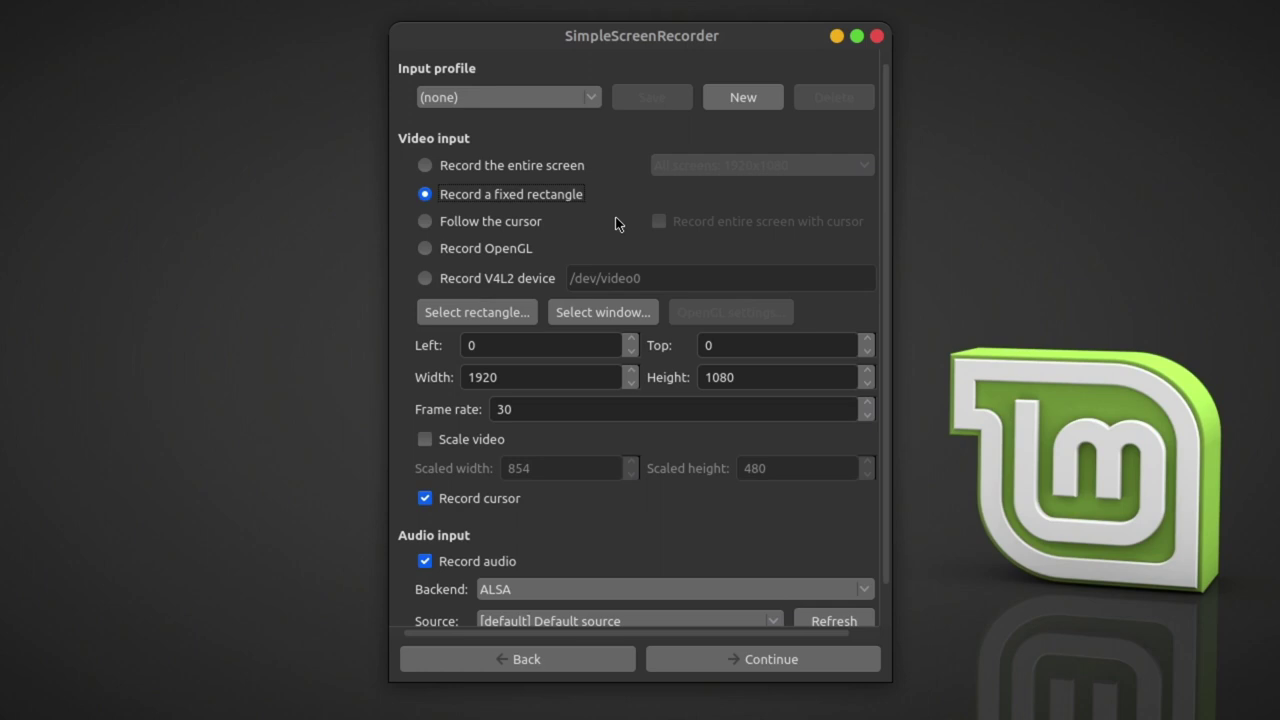
left_click(427, 222)
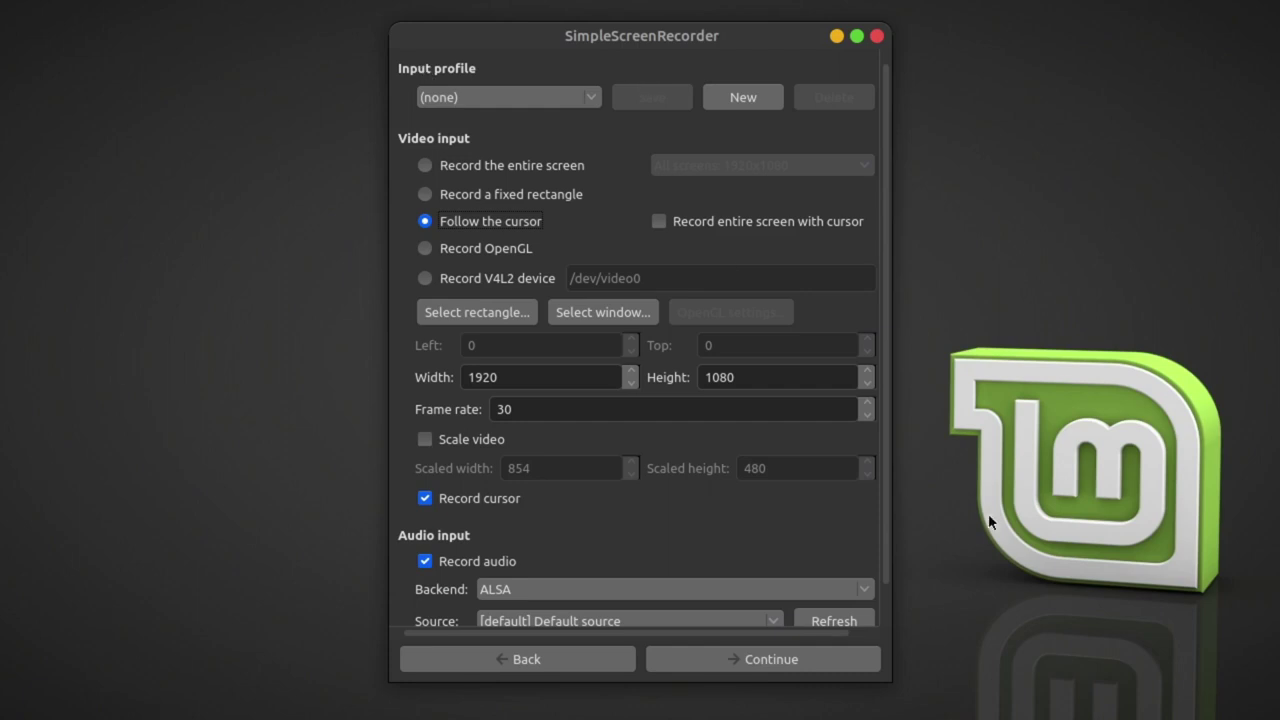
left_click(425, 165)
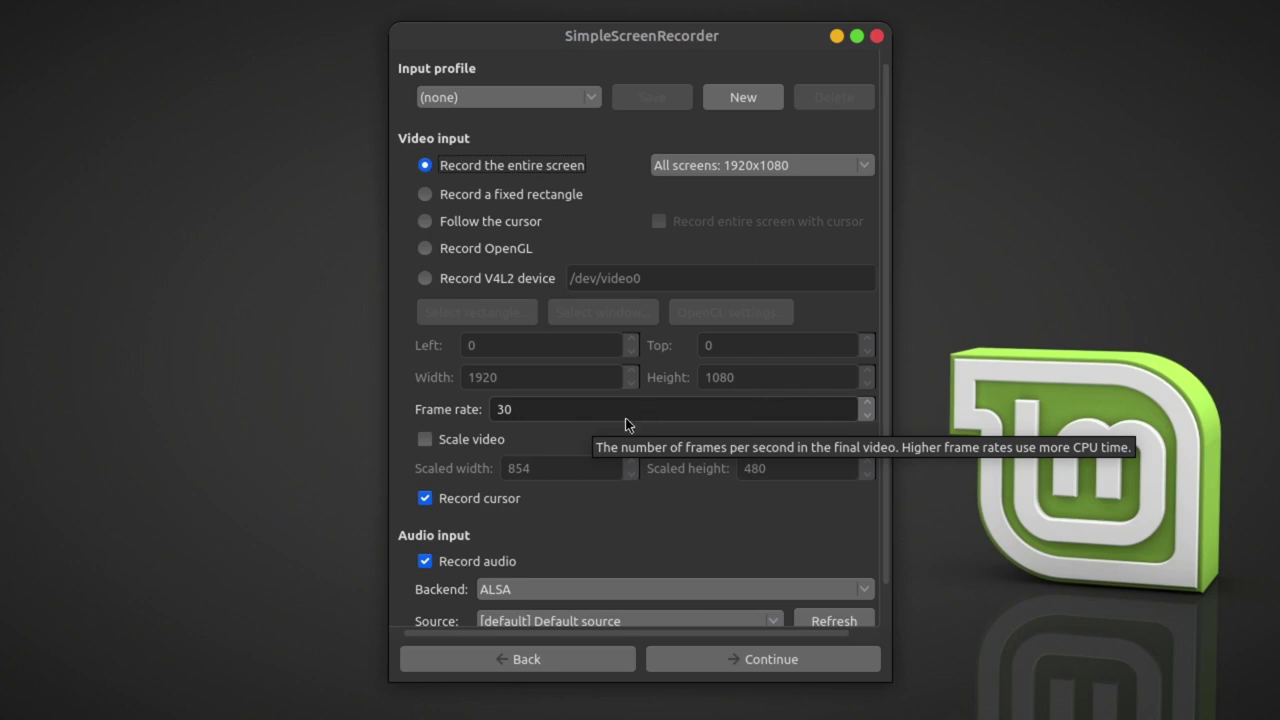
Try a frame rate of 60, and set it back to 30
key("Tab")
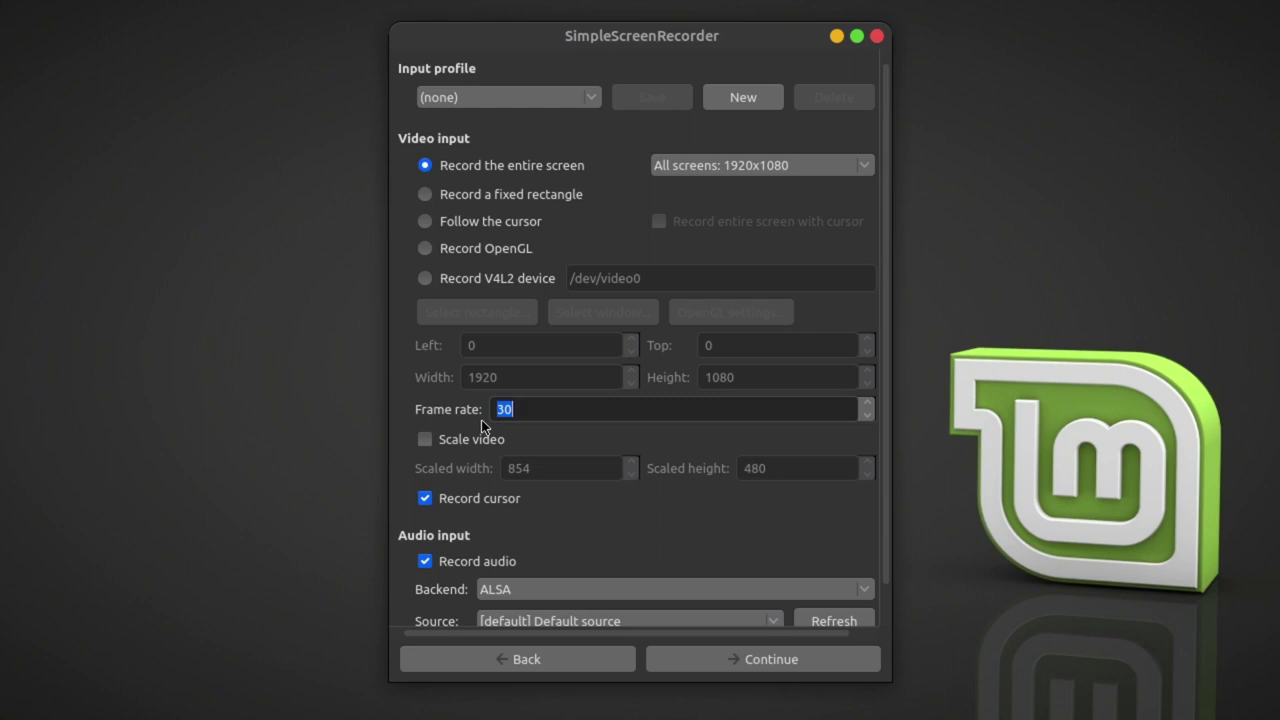
type("60")
key("ctrl+a")
type("30")
Leave video scaling off and cursor recording on, and continue to the output settings
left_click(424, 440)
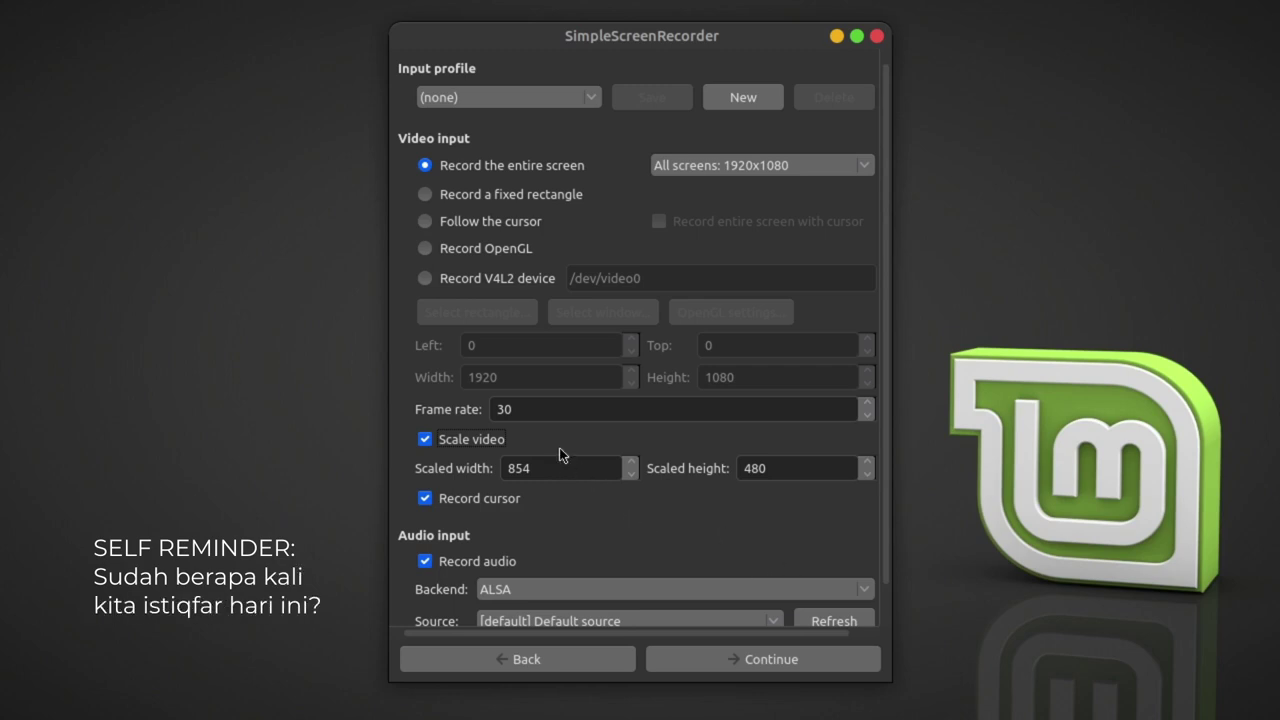
left_click(425, 439)
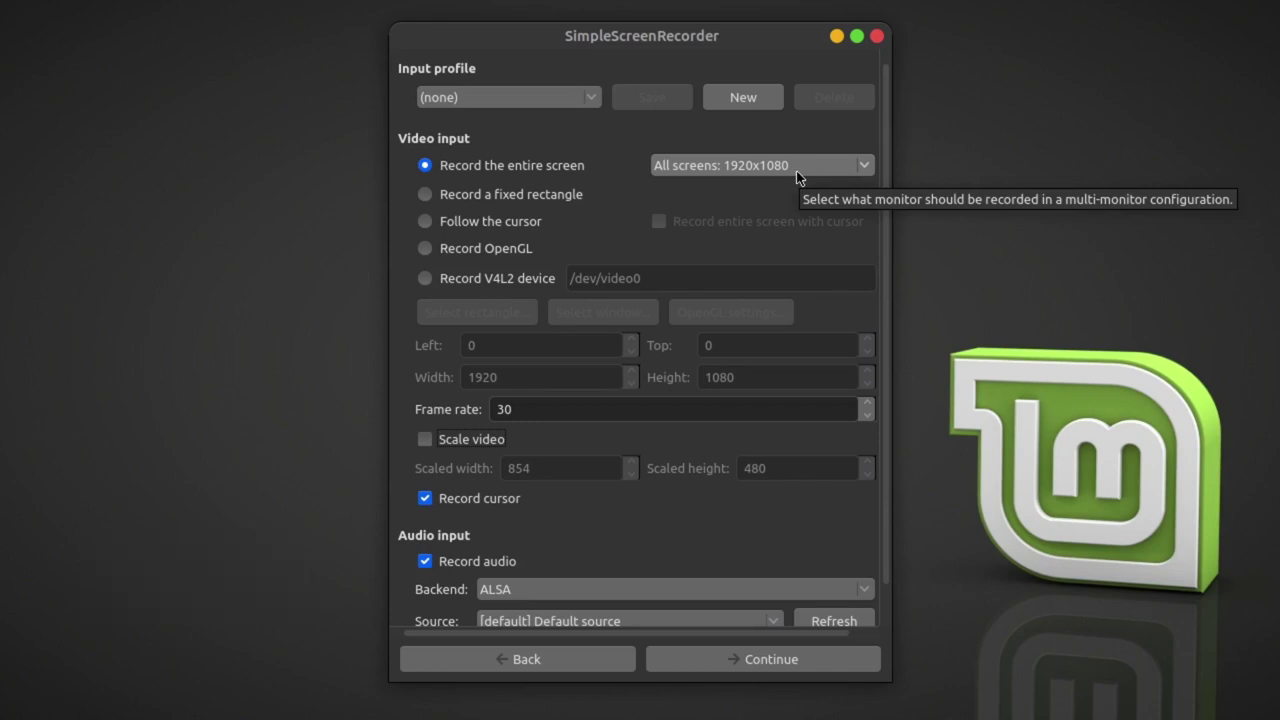
left_click(425, 498)
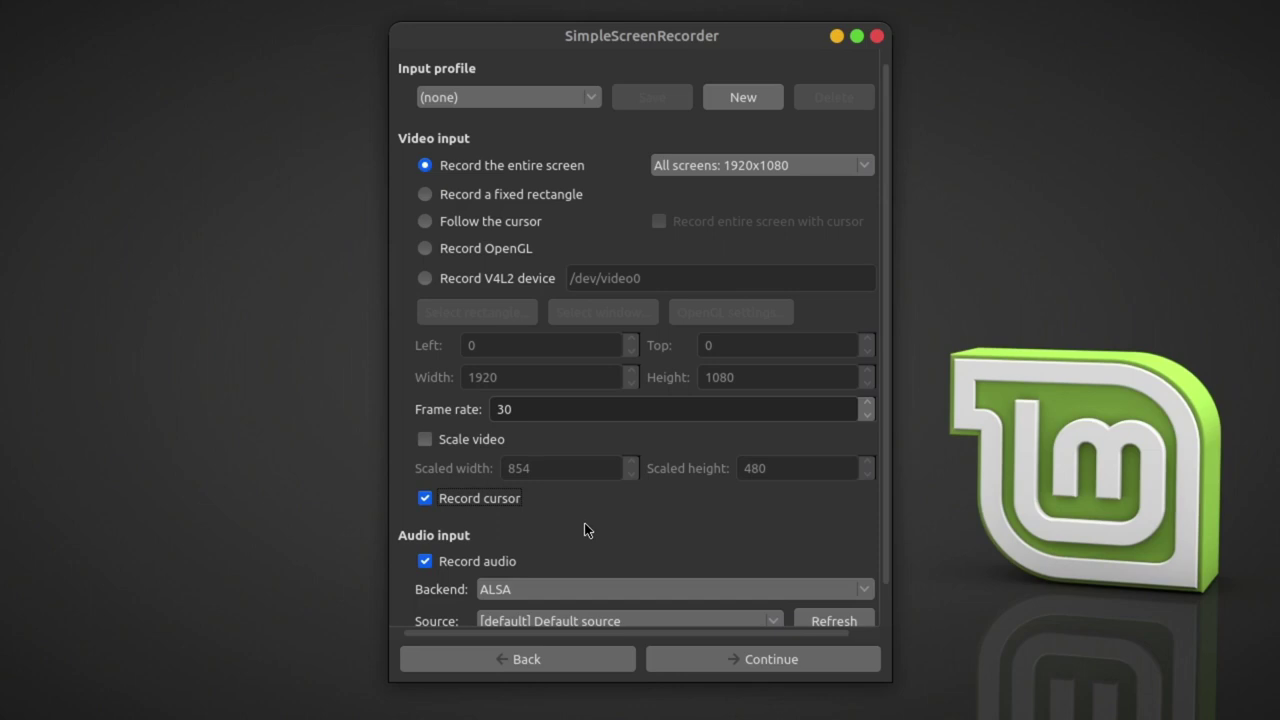
scroll(584, 530, "down", 1)
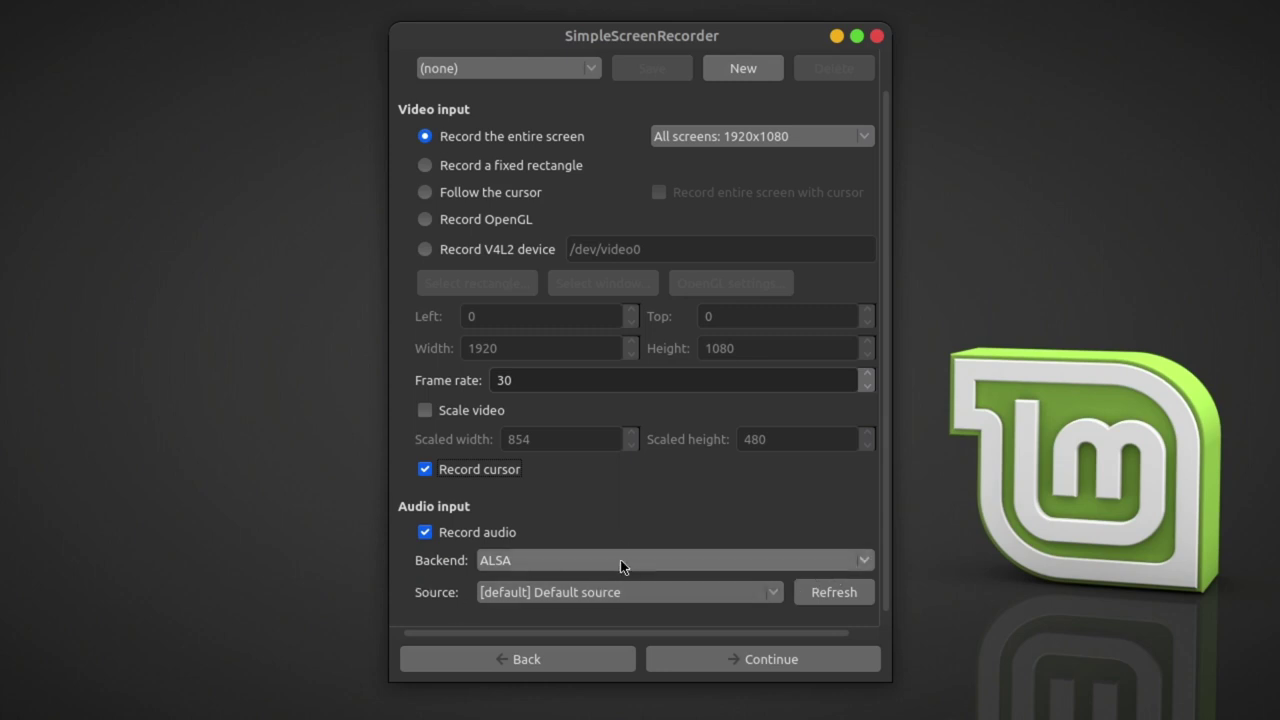
mouse_move(620, 559)
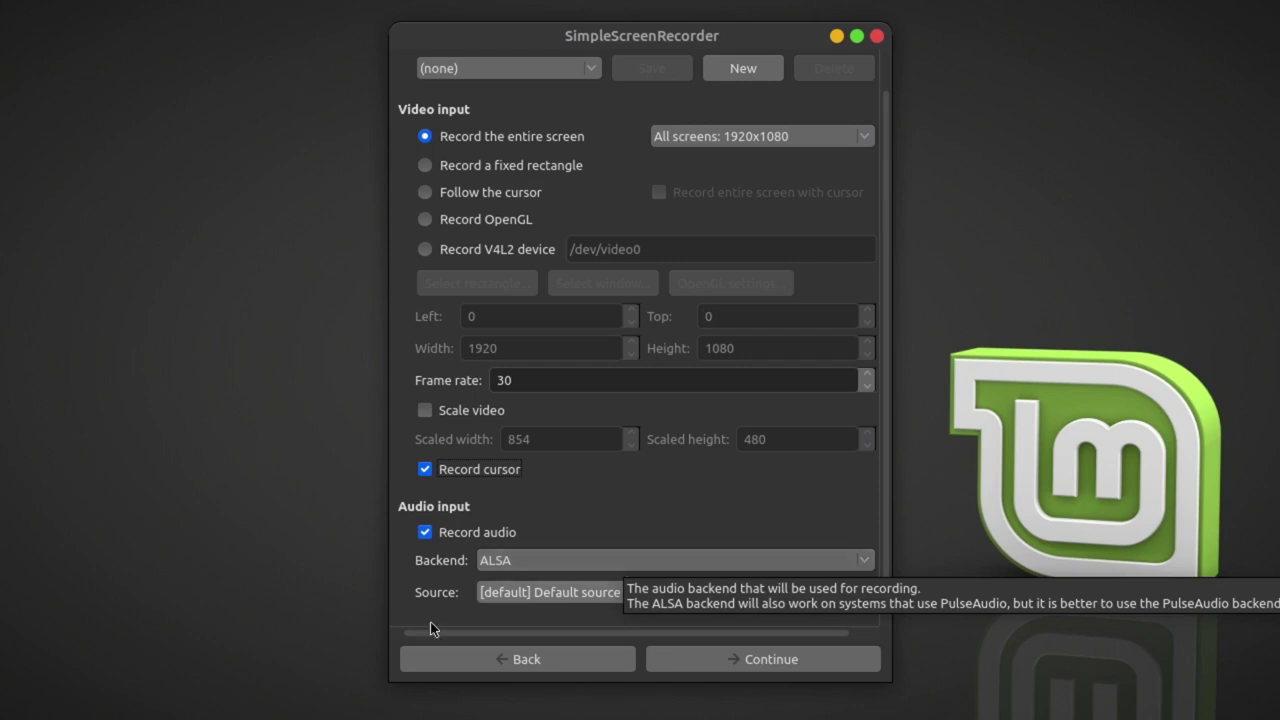
left_click(784, 667)
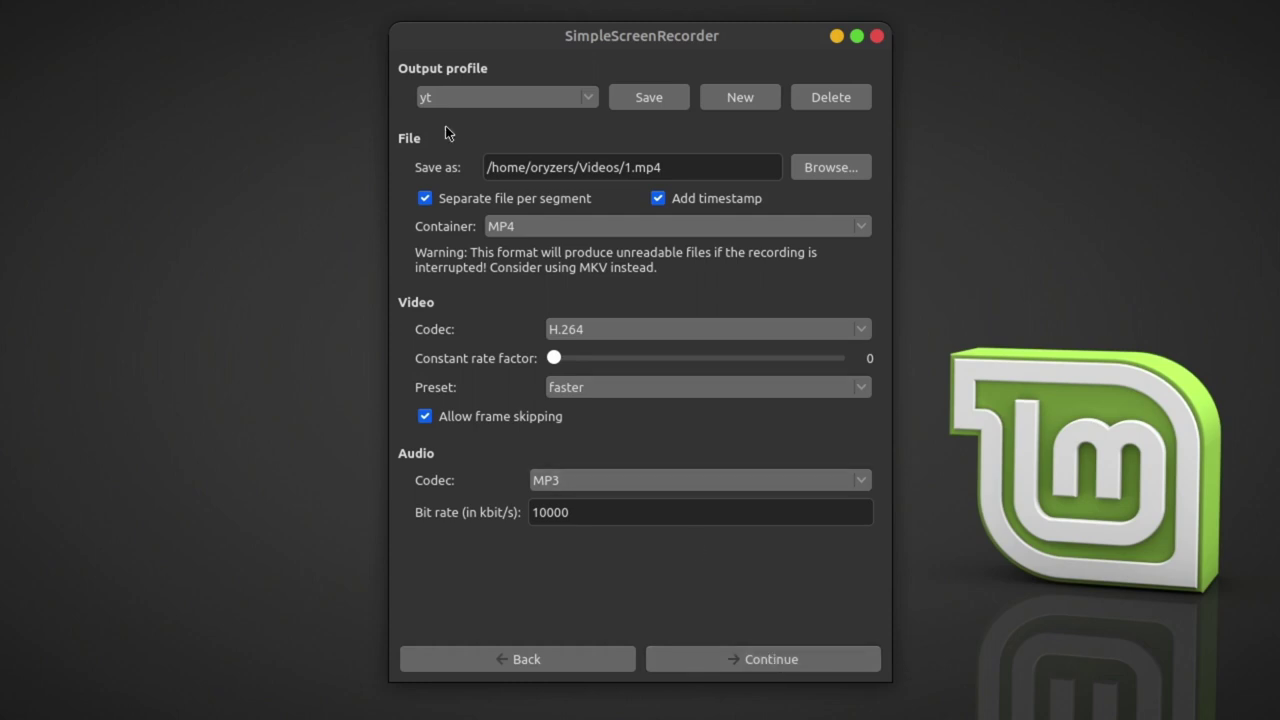
Look through the output profiles and select the yt profile
left_click(587, 98)
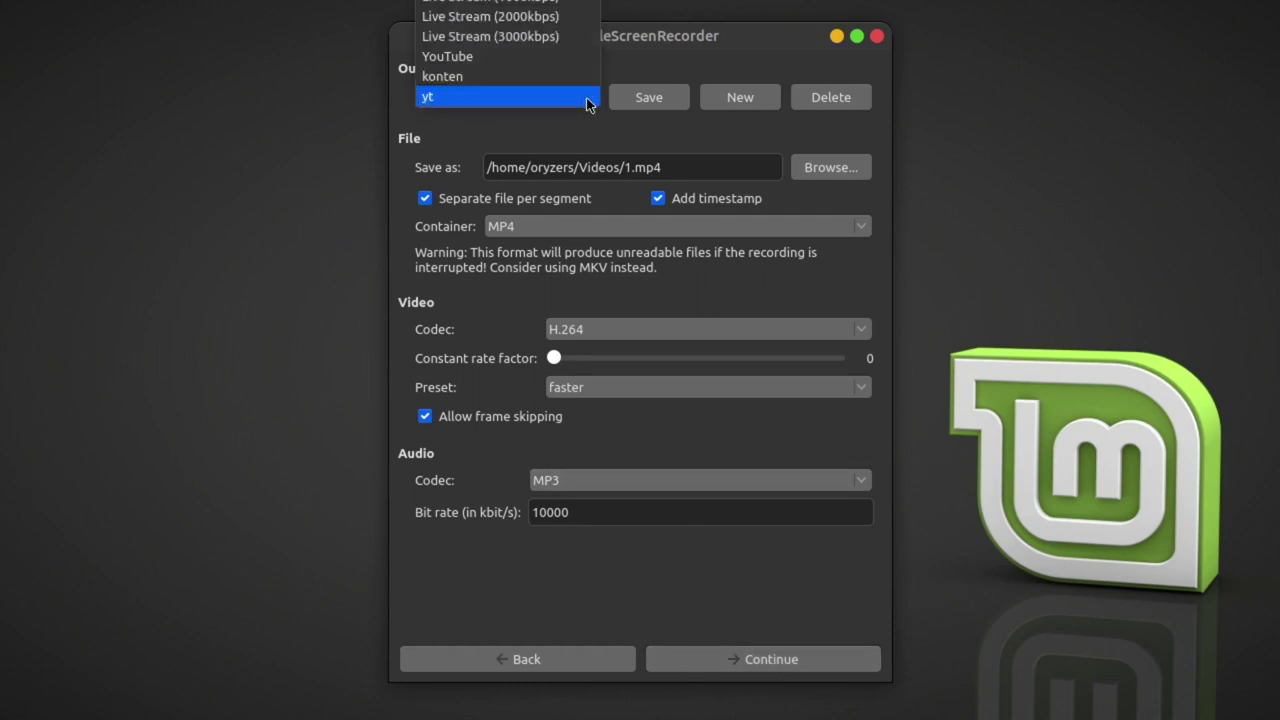
left_click(513, 96)
left_click(513, 94)
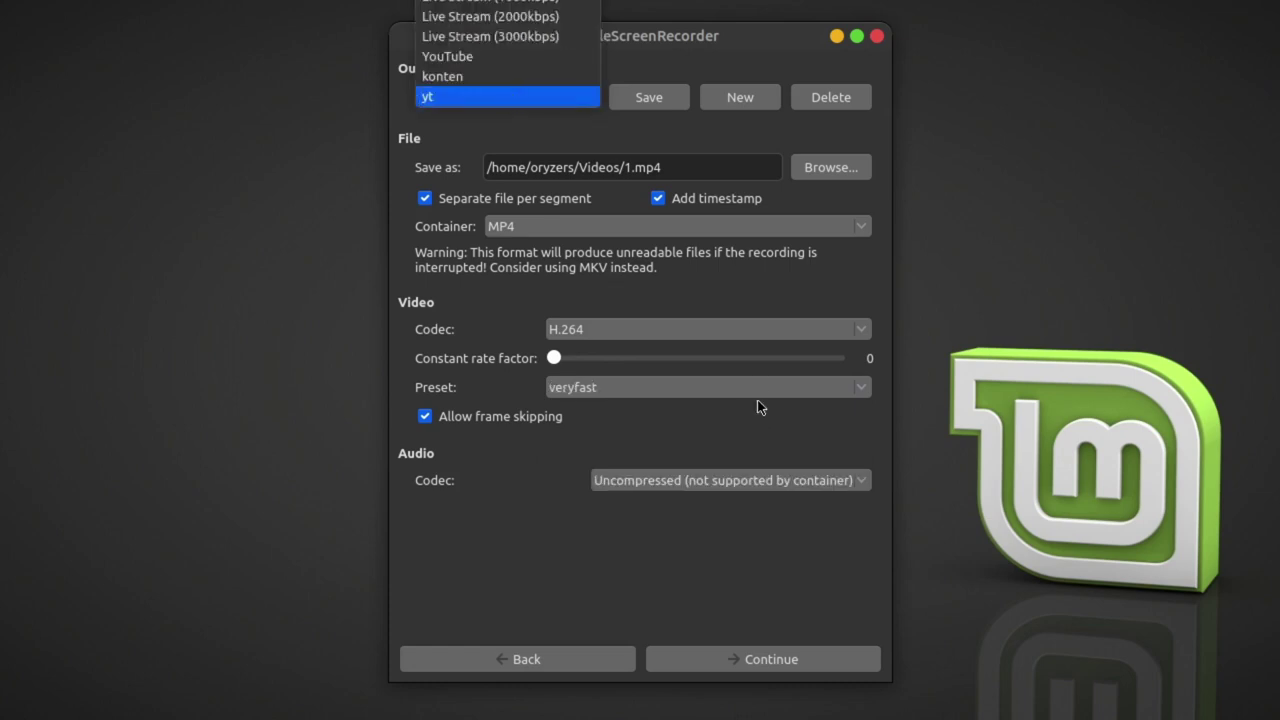
left_click(557, 90)
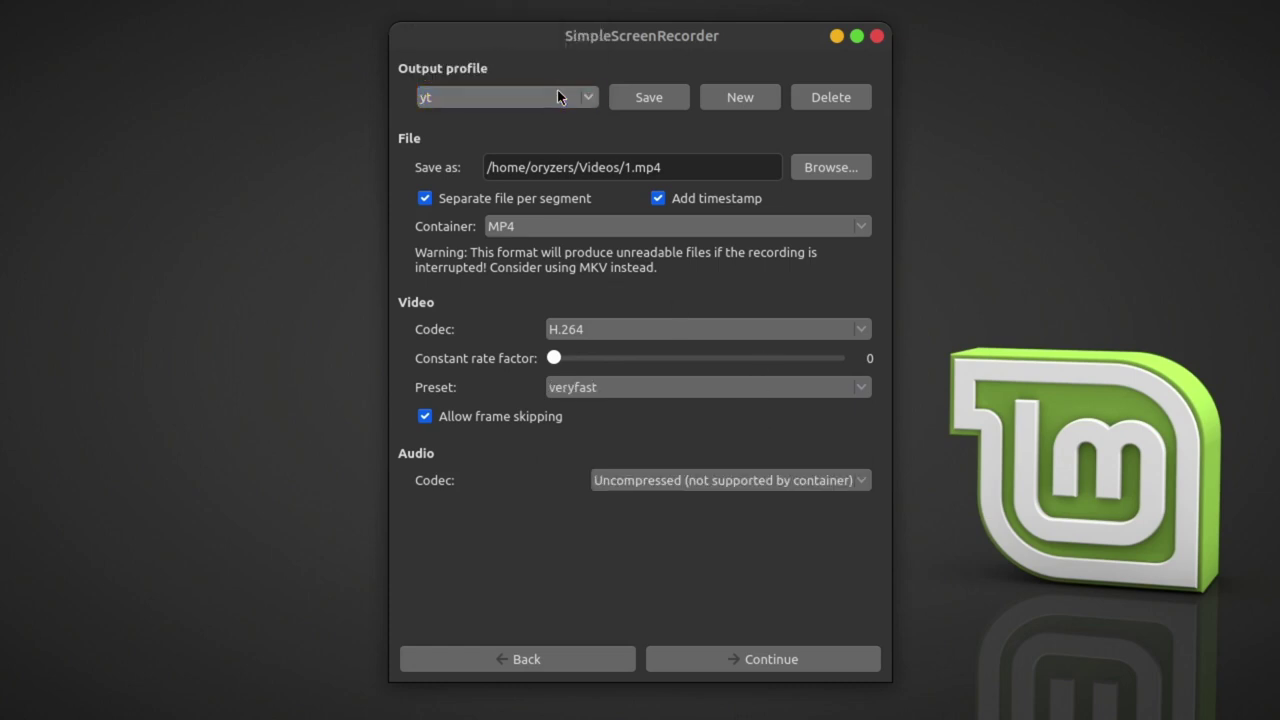
Try the OGG and Matroska (MKV) containers, and return the output container to MP4
left_click(567, 224)
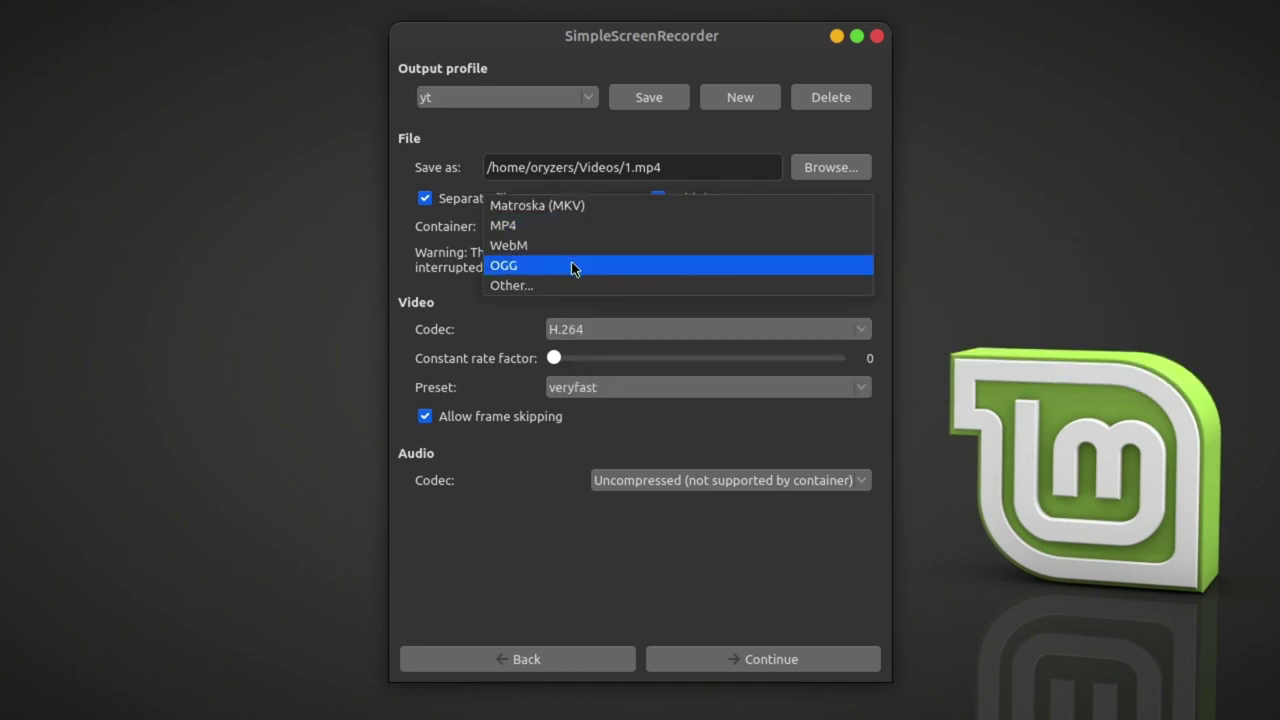
left_click(571, 261)
left_click(588, 226)
left_click(596, 188)
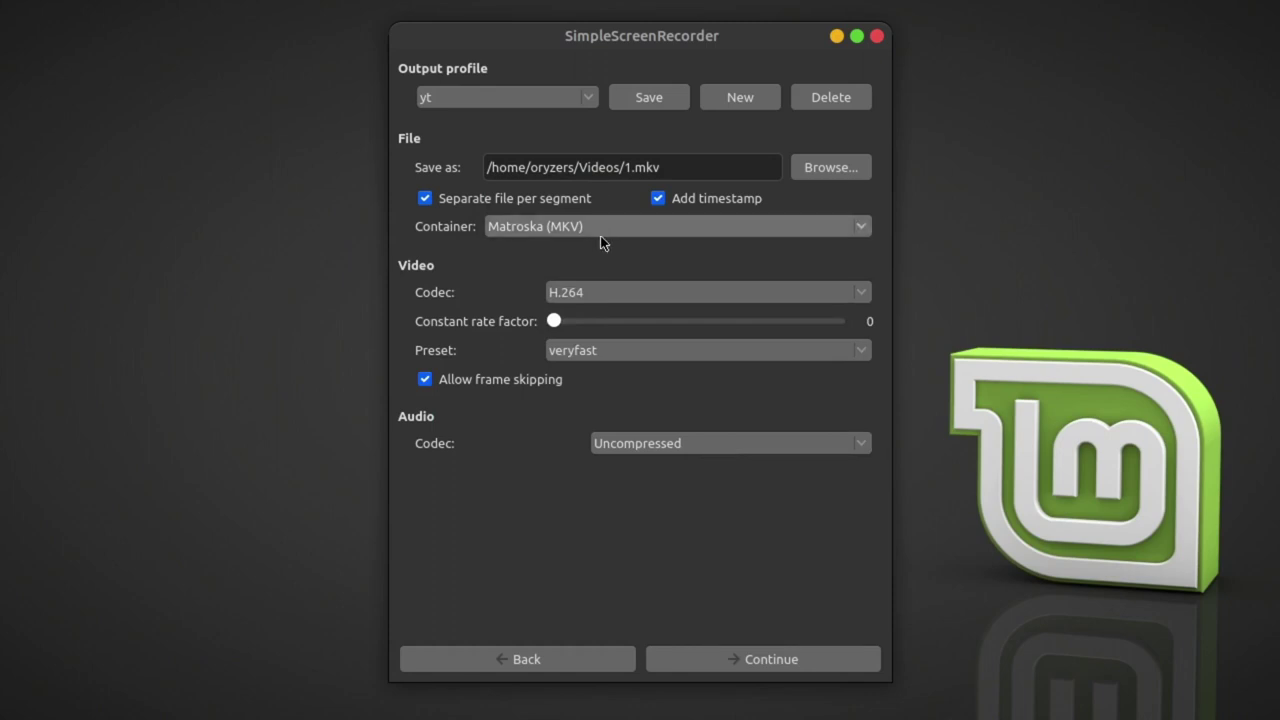
mouse_move(594, 230)
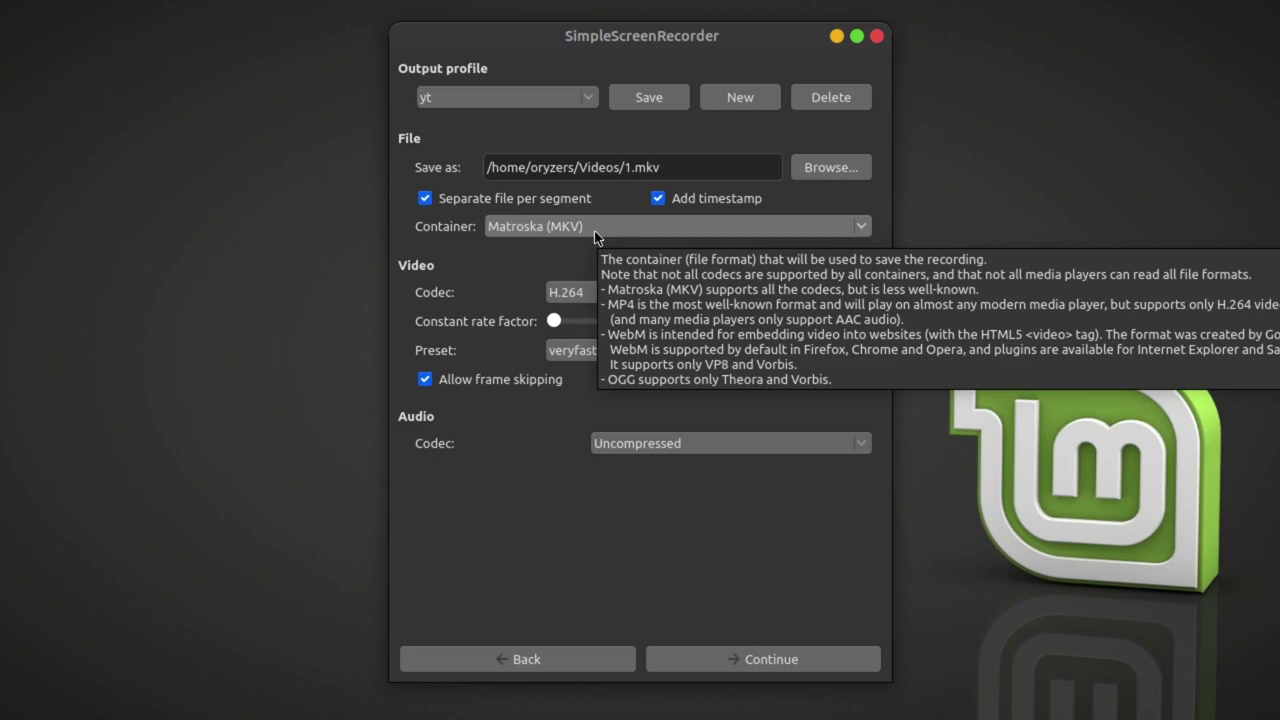
left_click(524, 230)
left_click(530, 246)
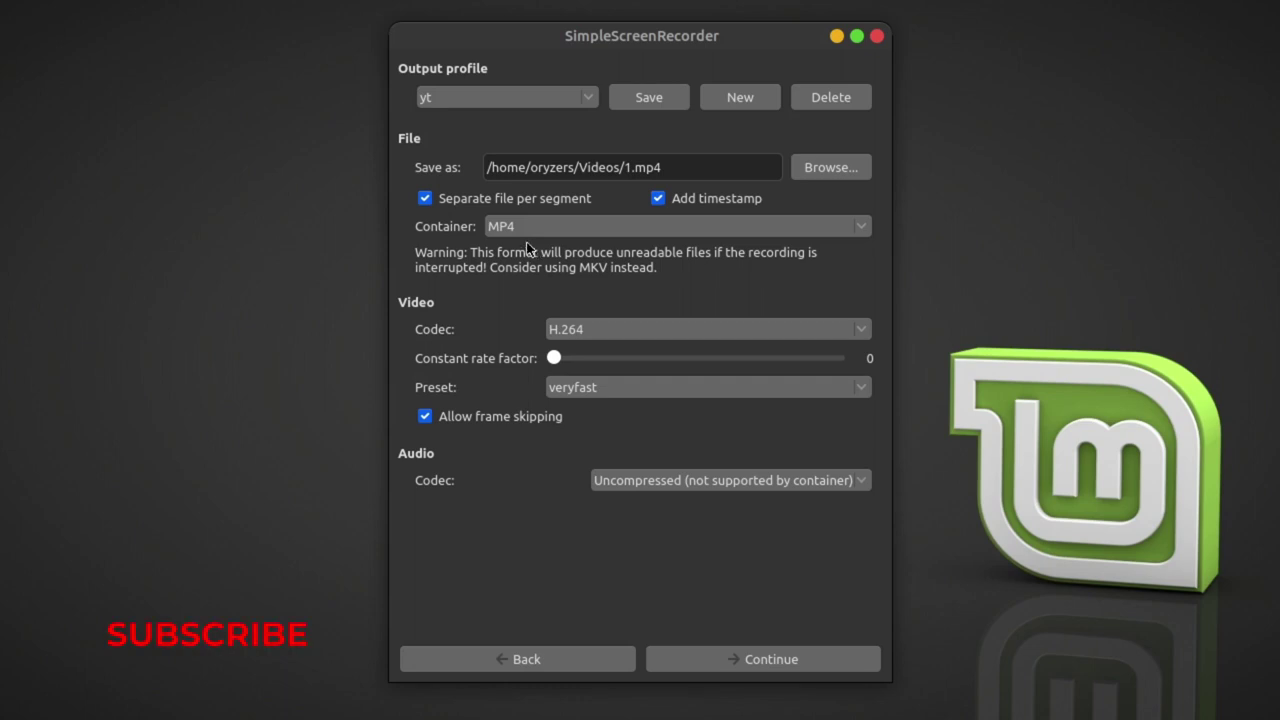
Check the available video codecs and choose H.264
left_click(694, 333)
left_click(697, 325)
left_click(691, 334)
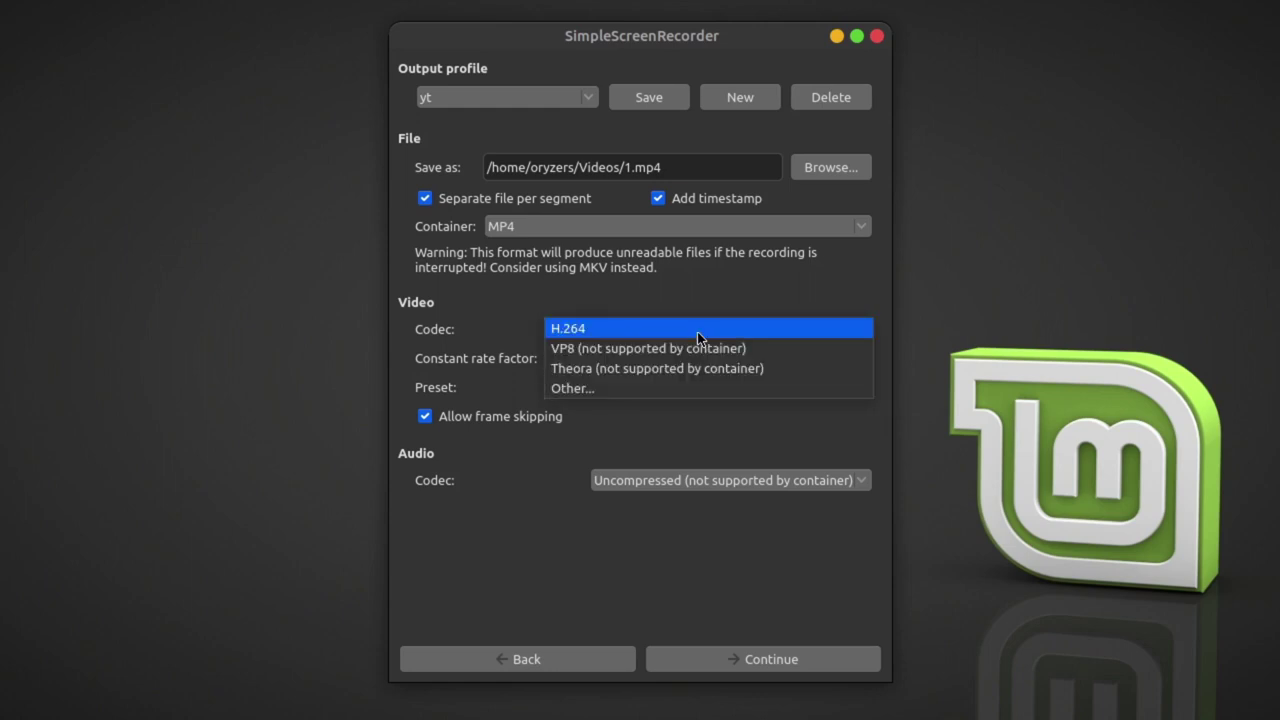
left_click(697, 331)
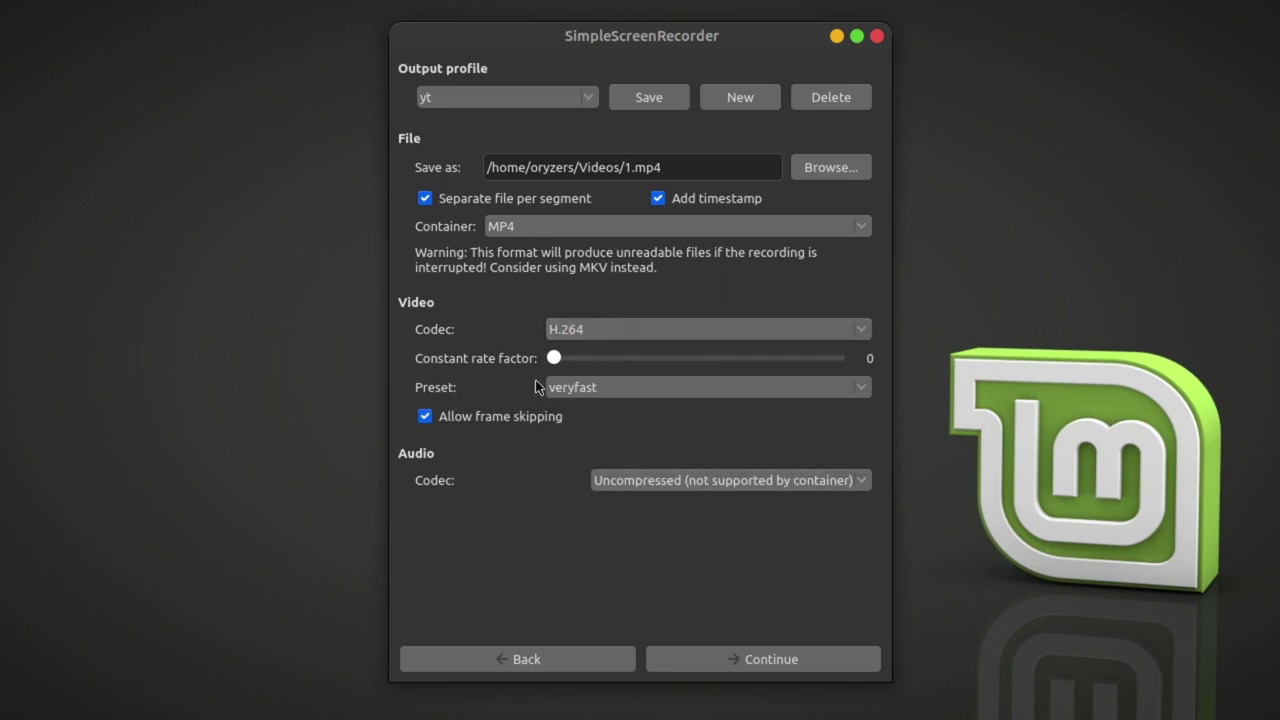
Try a constant rate factor of 51, and return it to 0
left_click(618, 366)
left_click_drag(618, 363, 867, 370)
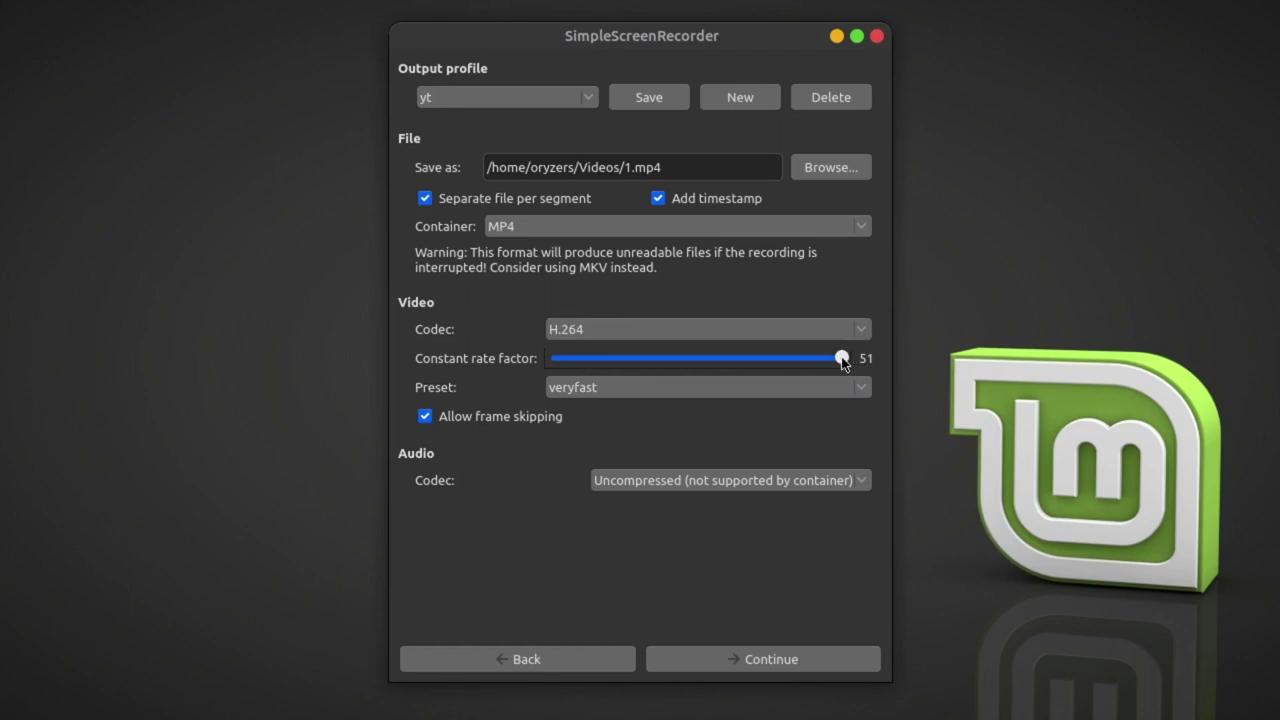
left_click_drag(843, 362, 394, 358)
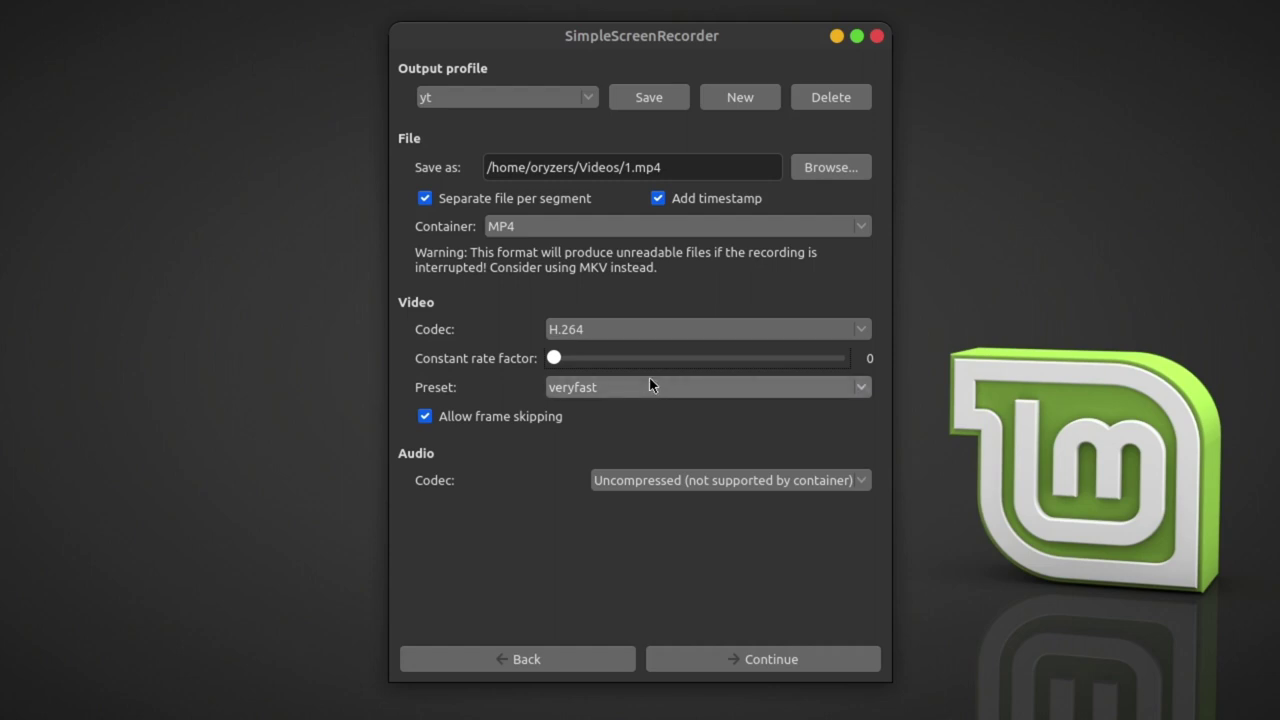
Set the video encoding preset to faster
scroll(623, 389, "up", 2)
left_click(623, 387)
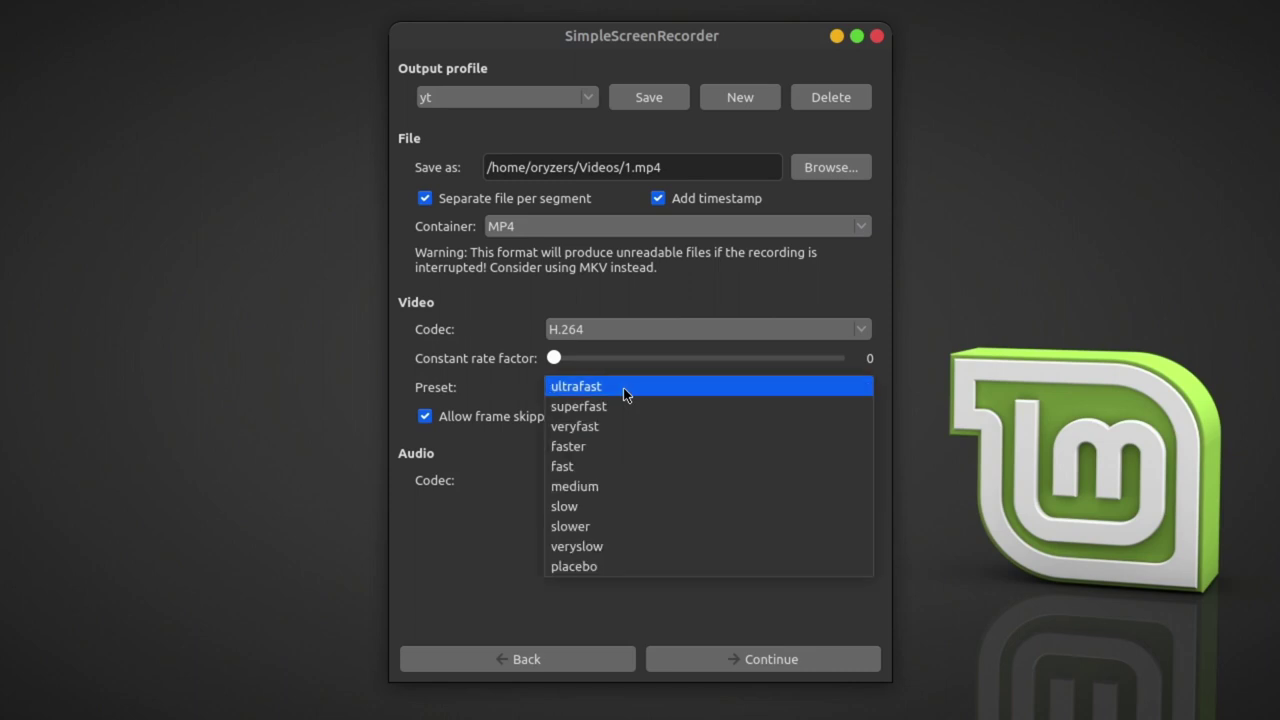
left_click(638, 446)
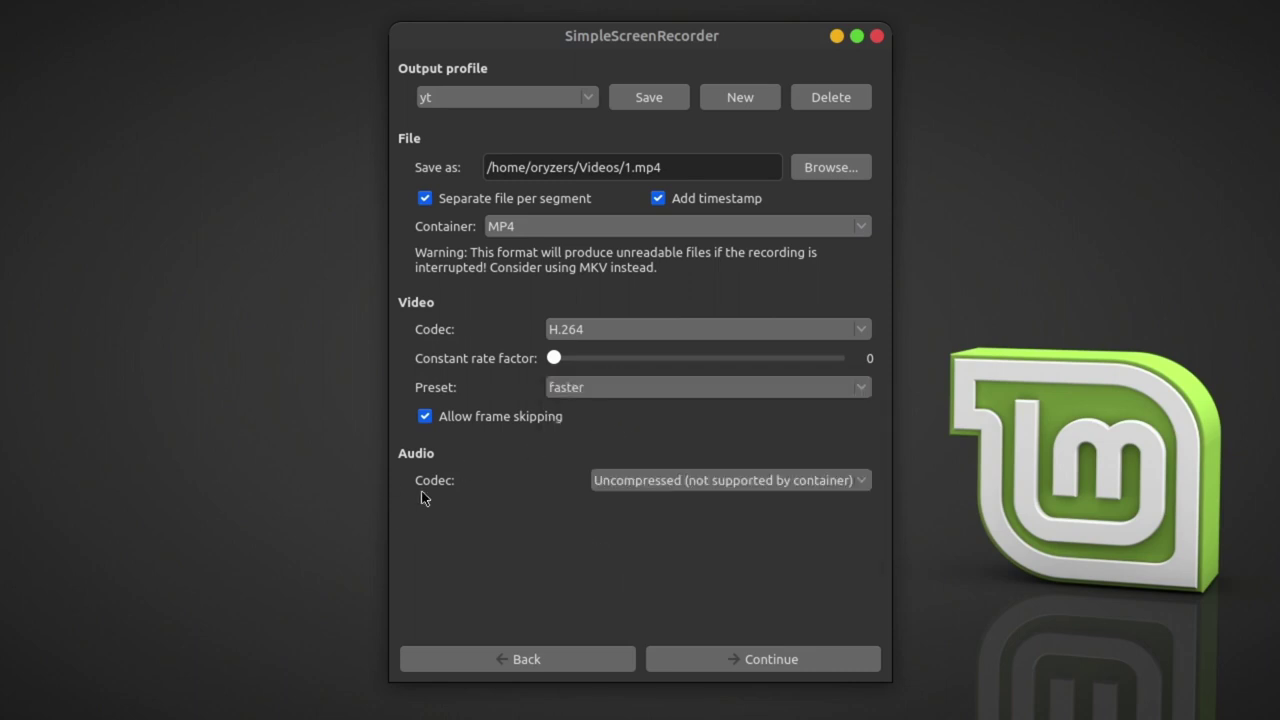
Set the audio codec to MP3 with a bit rate of 10000 kbit/s
left_click(860, 480)
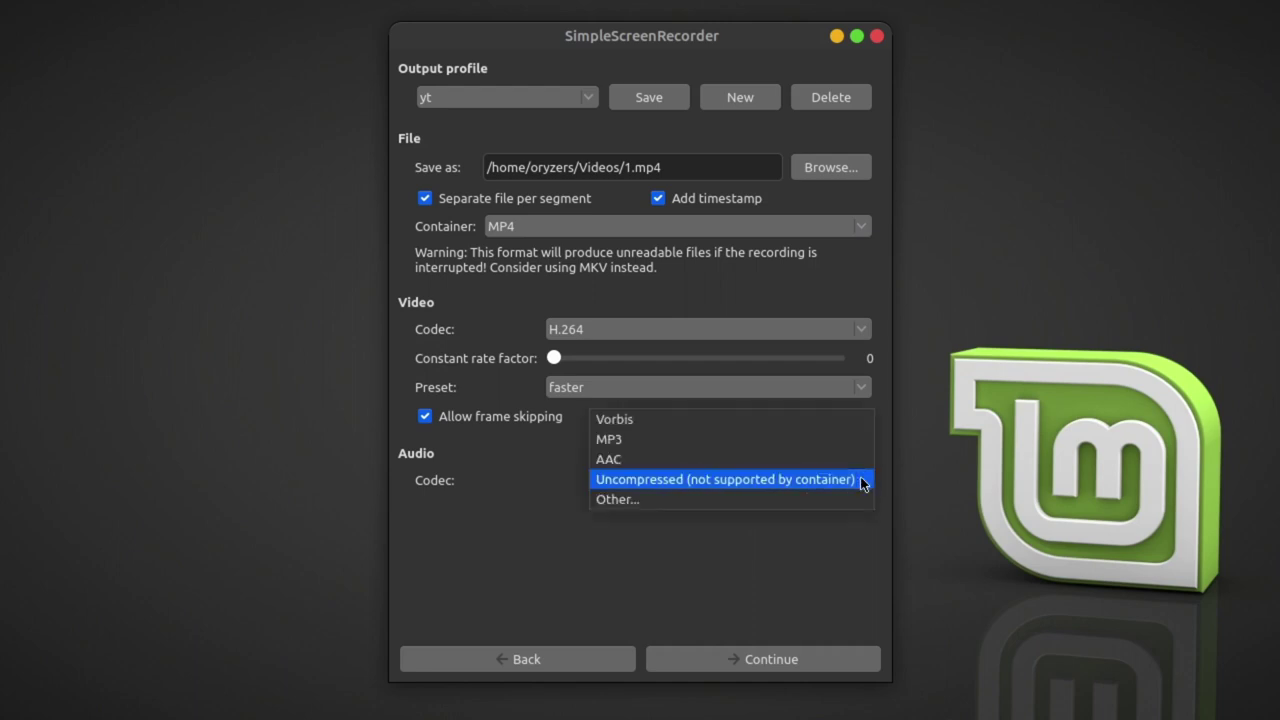
left_click(660, 440)
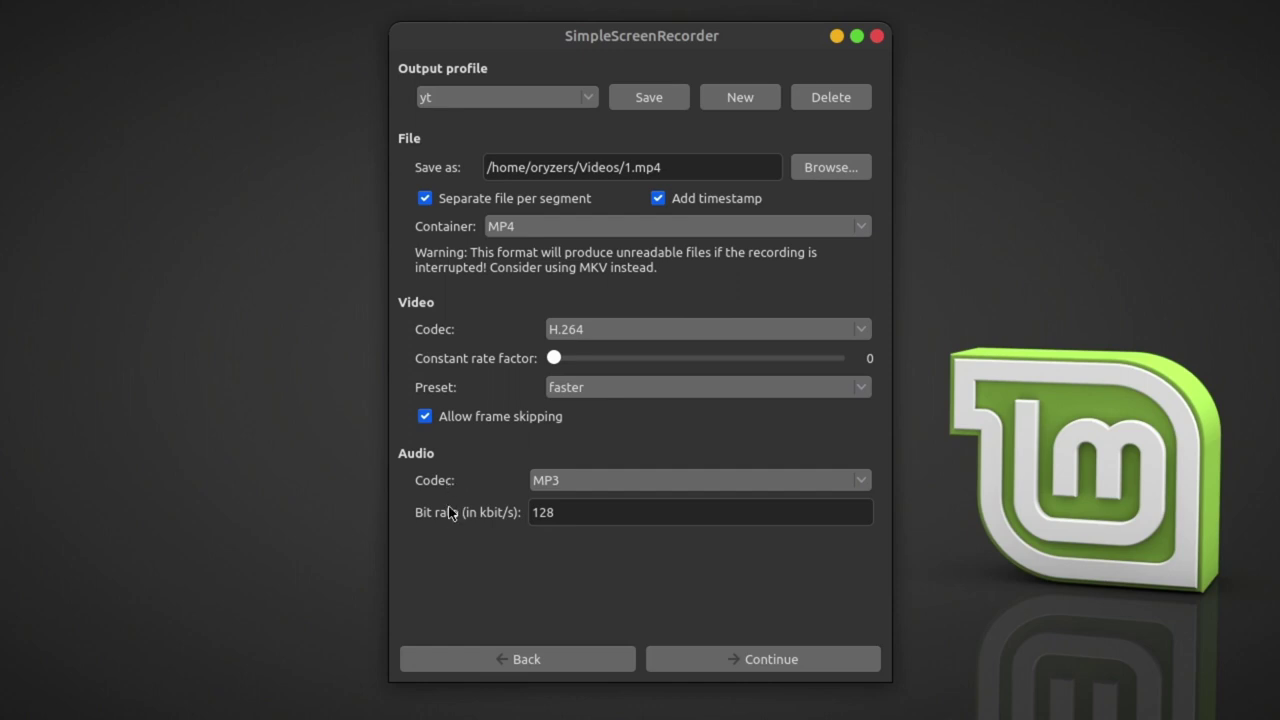
left_click_drag(576, 514, 486, 523)
type("10000")
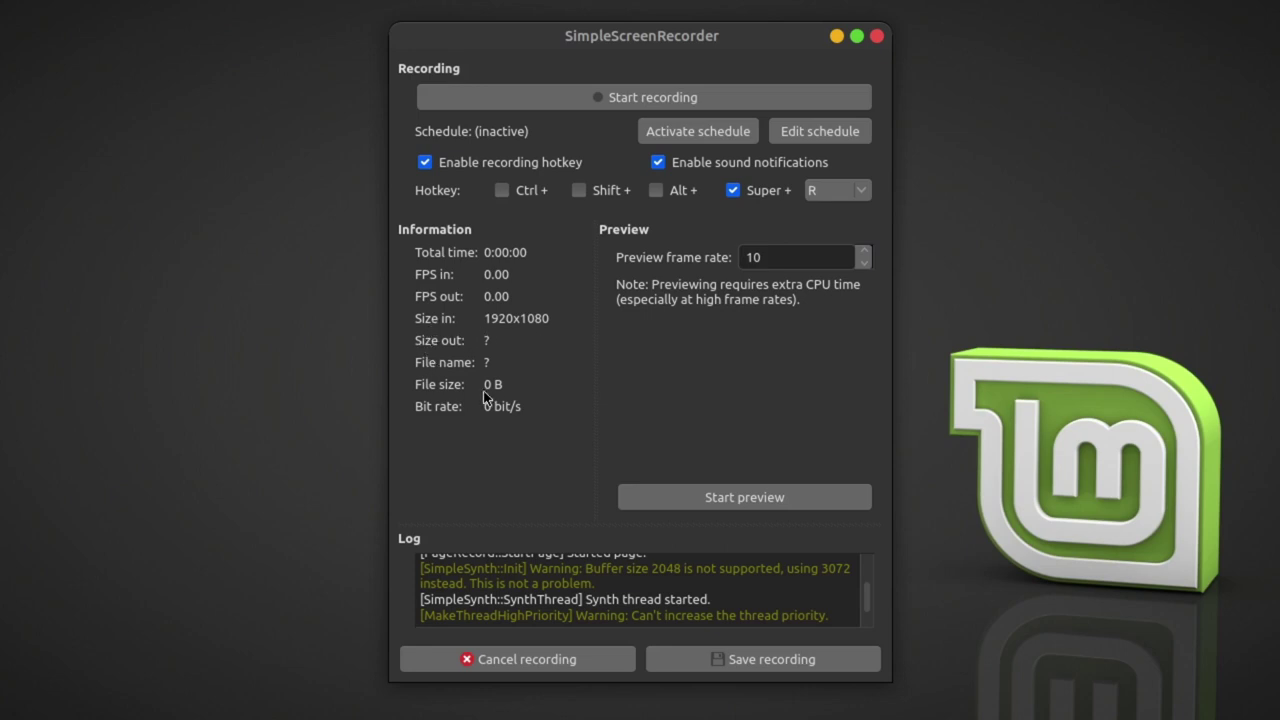
Turn on the live preview and start recording the screen
left_click(751, 499)
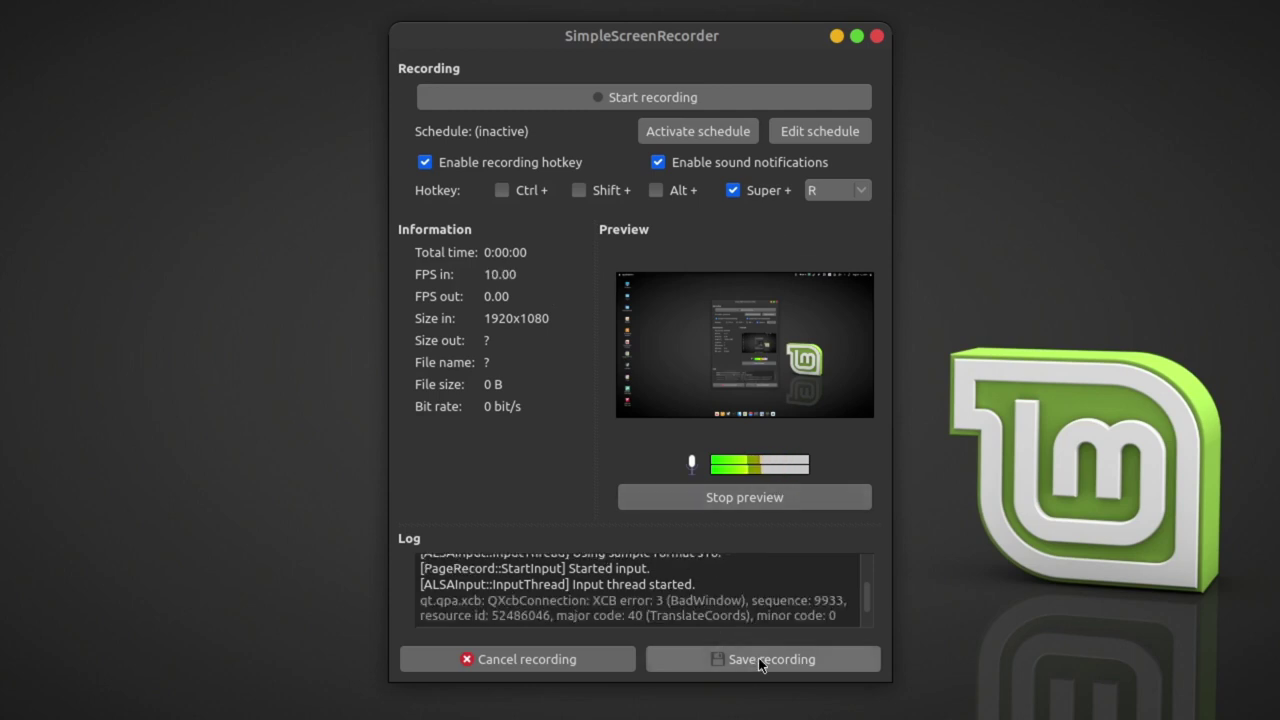
left_click(644, 99)
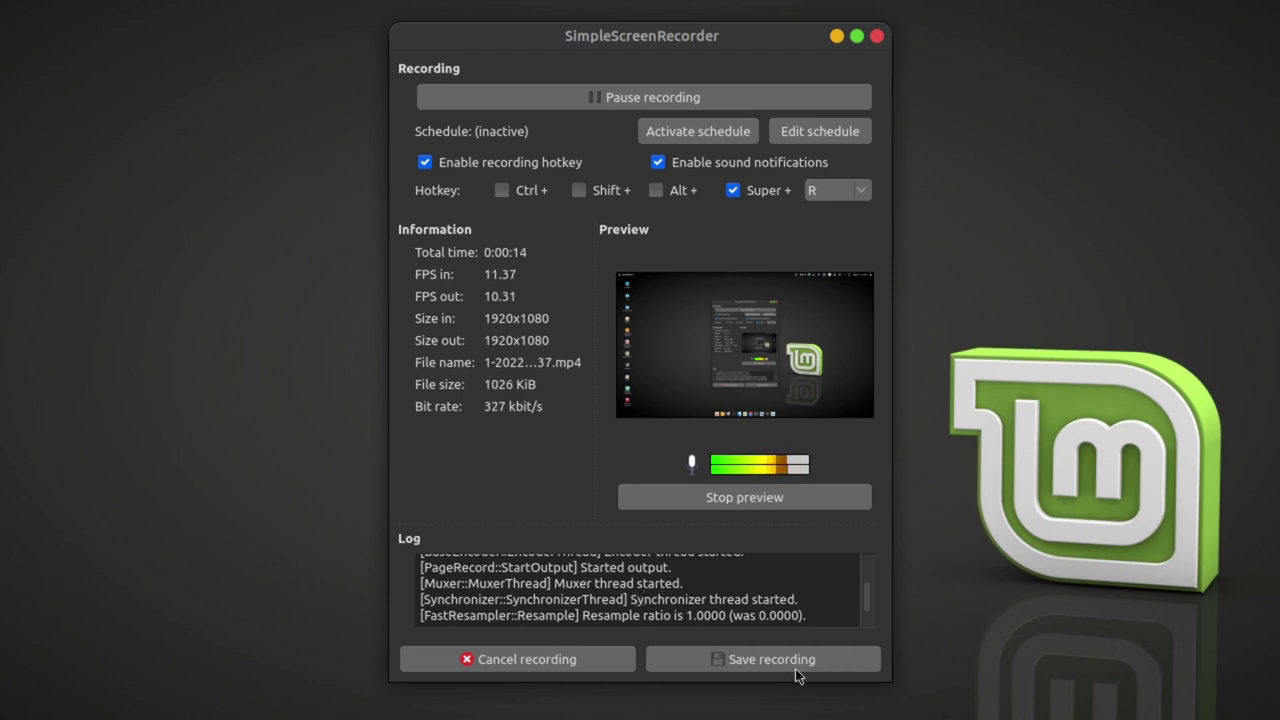
Save the recording and open the folder that contains it
left_click(750, 662)
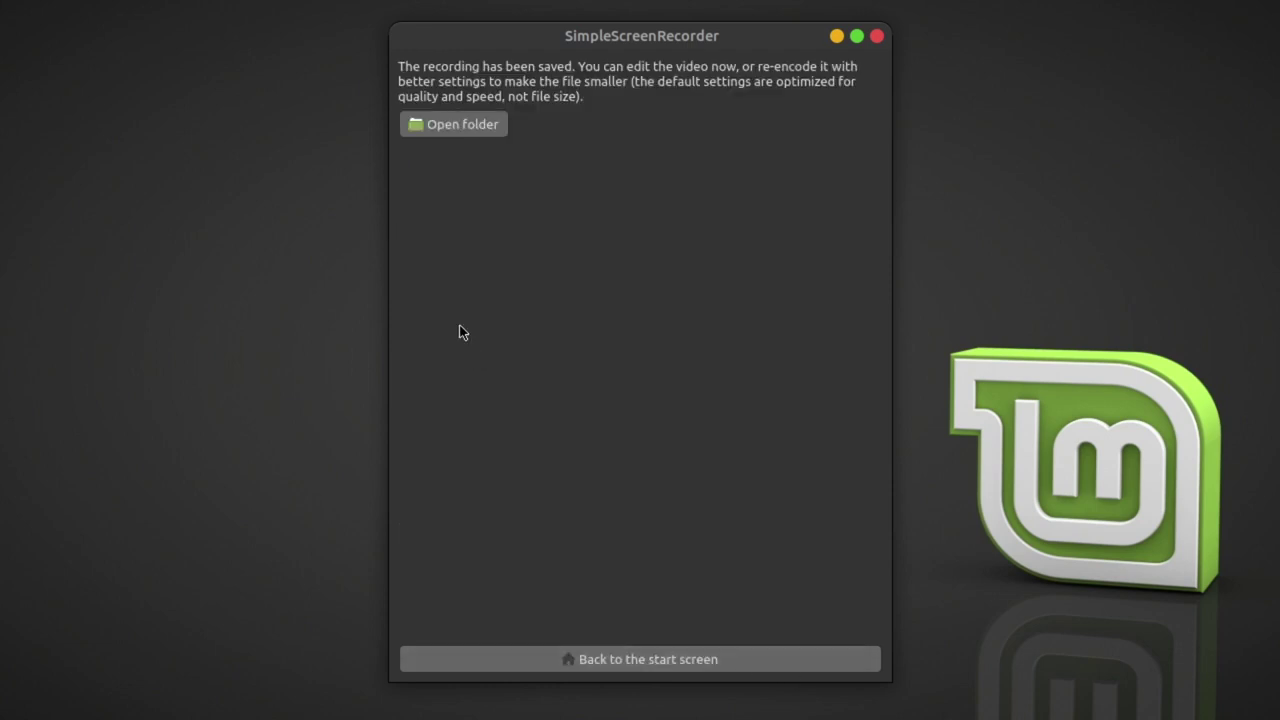
left_click(445, 129)
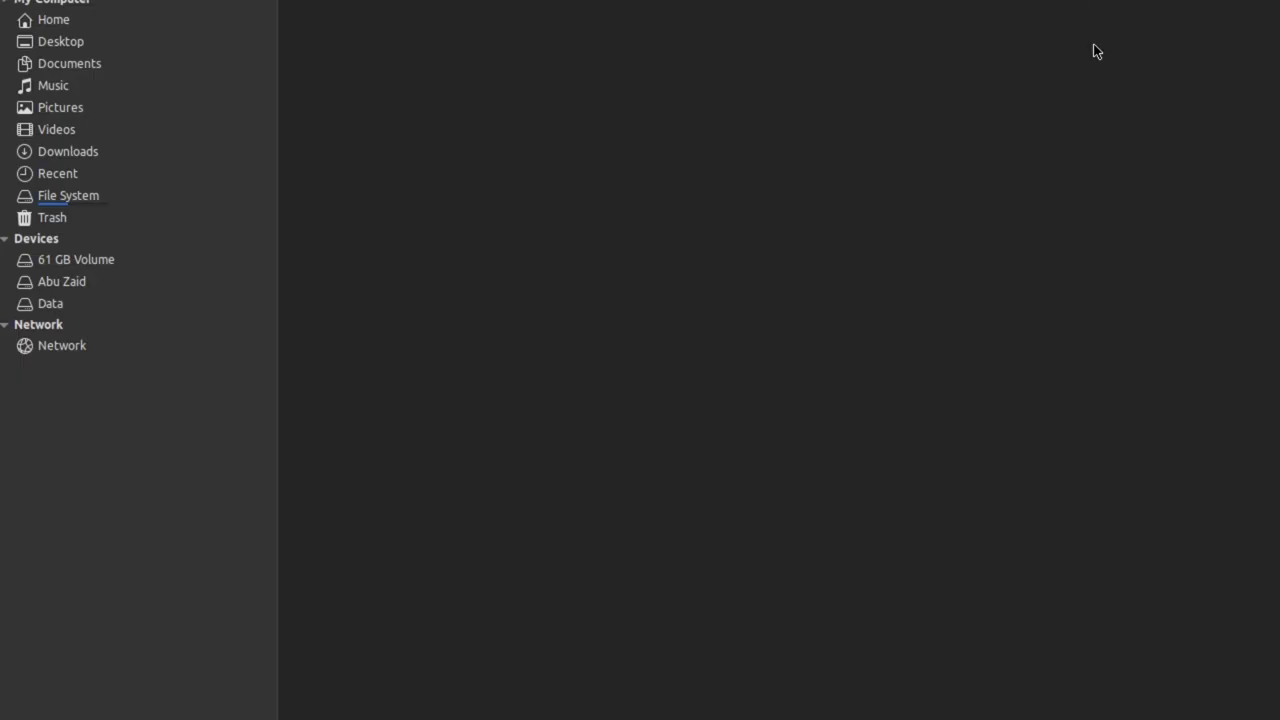